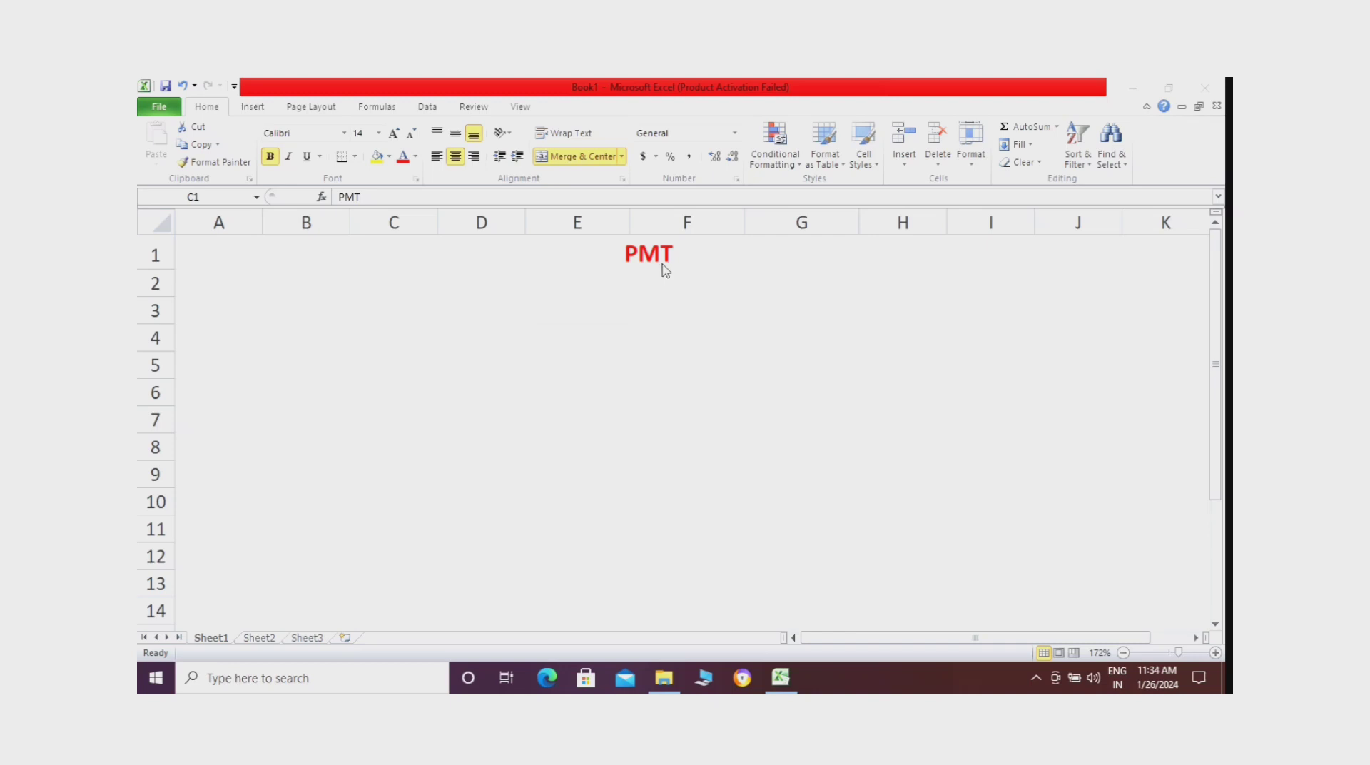
Enter the labels PV=10000 in cell C2 and RATE=7% in cell E2.
click(403, 284)
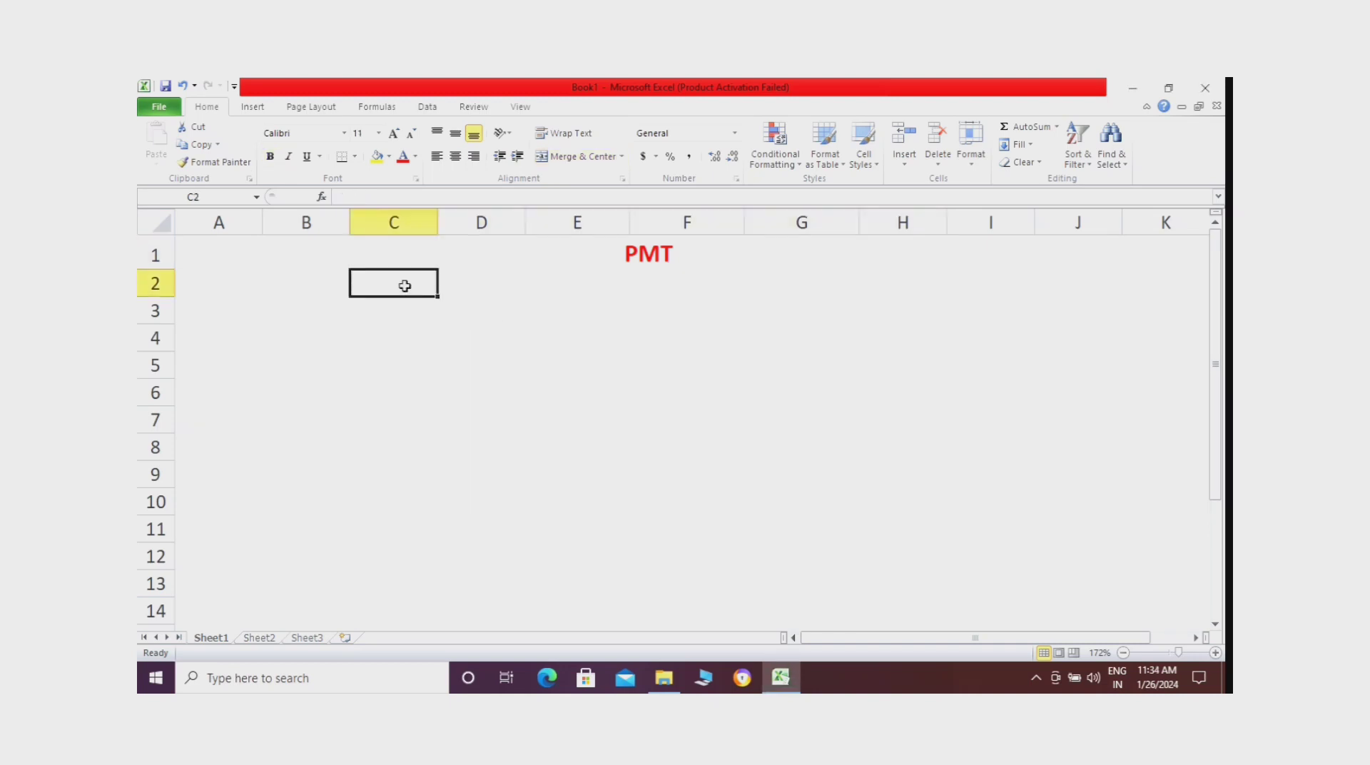
double_click(404, 285)
text(PV)
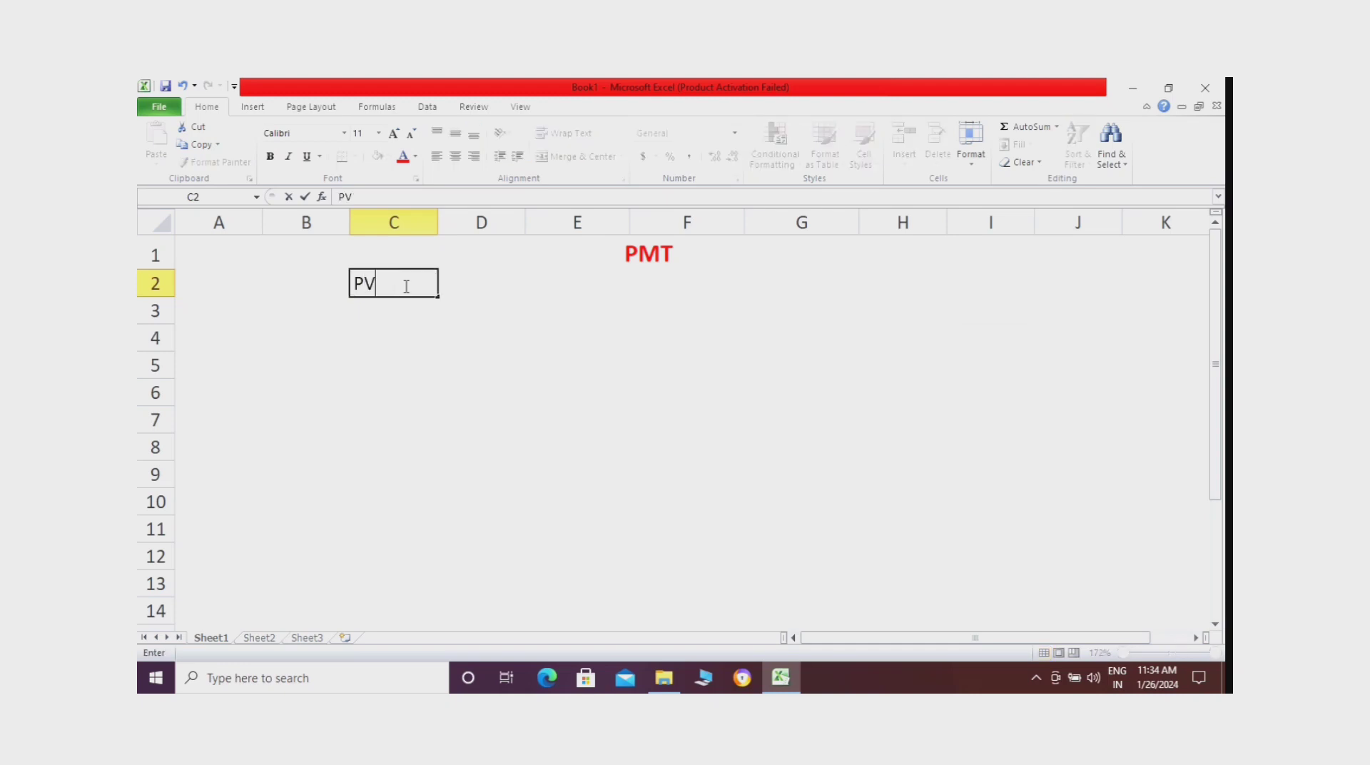
text(=10000)
click(563, 289)
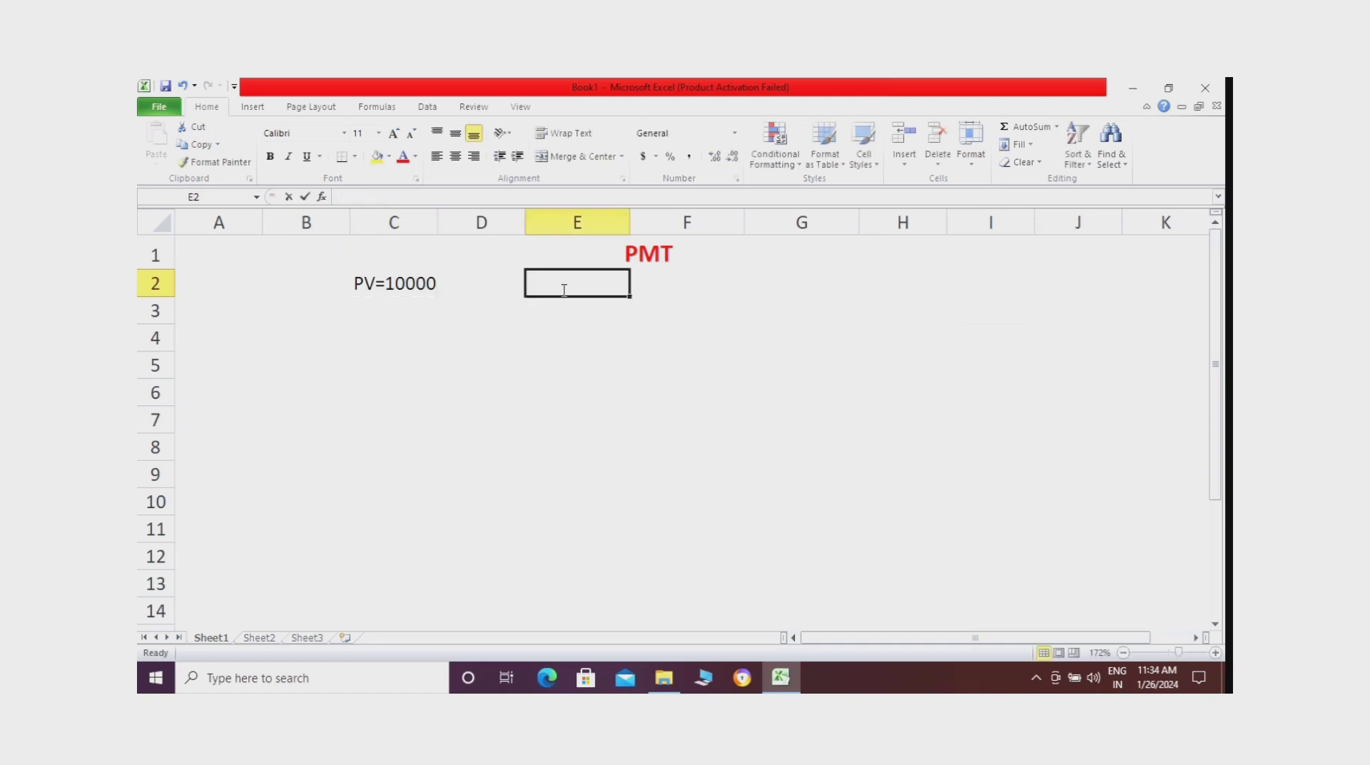
text(RATE=)
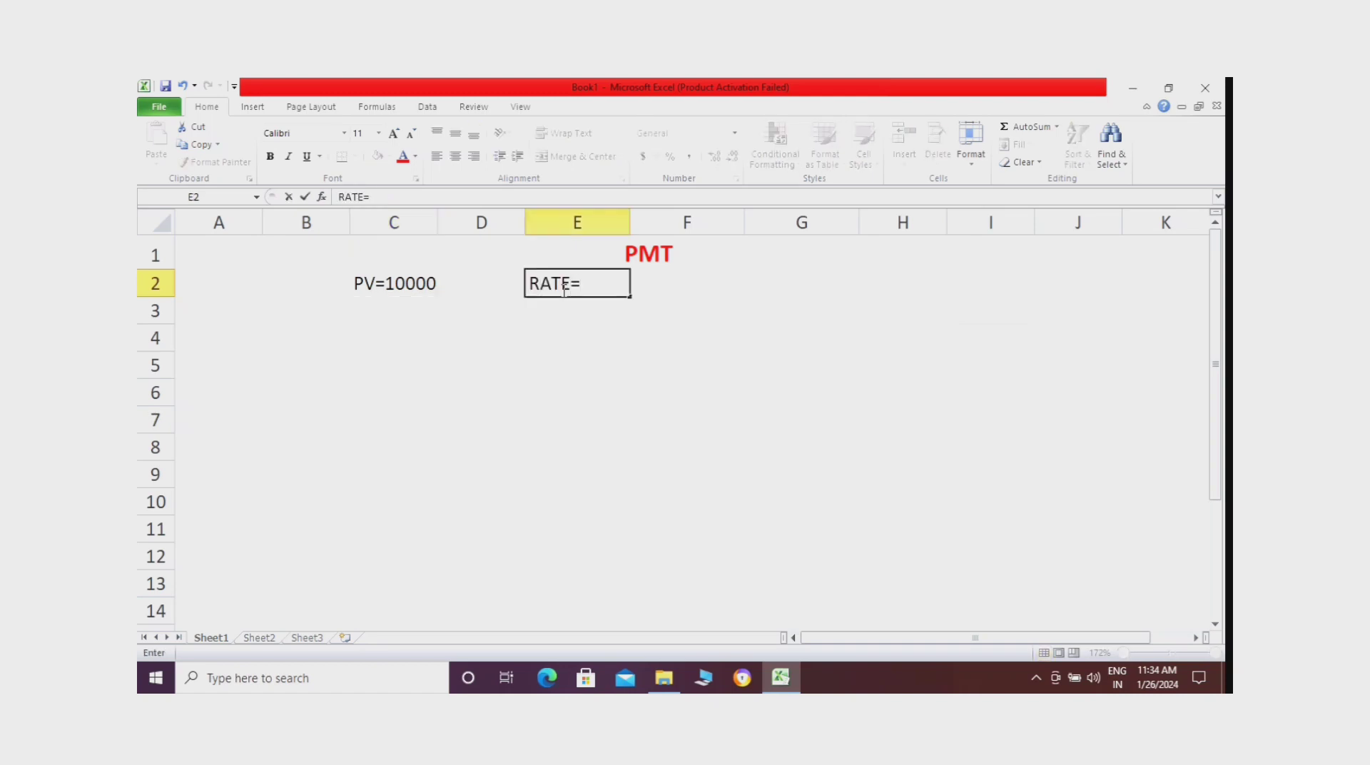
text(7%)
Enter the label NPER=10 MONTH in cell G2.
click(759, 286)
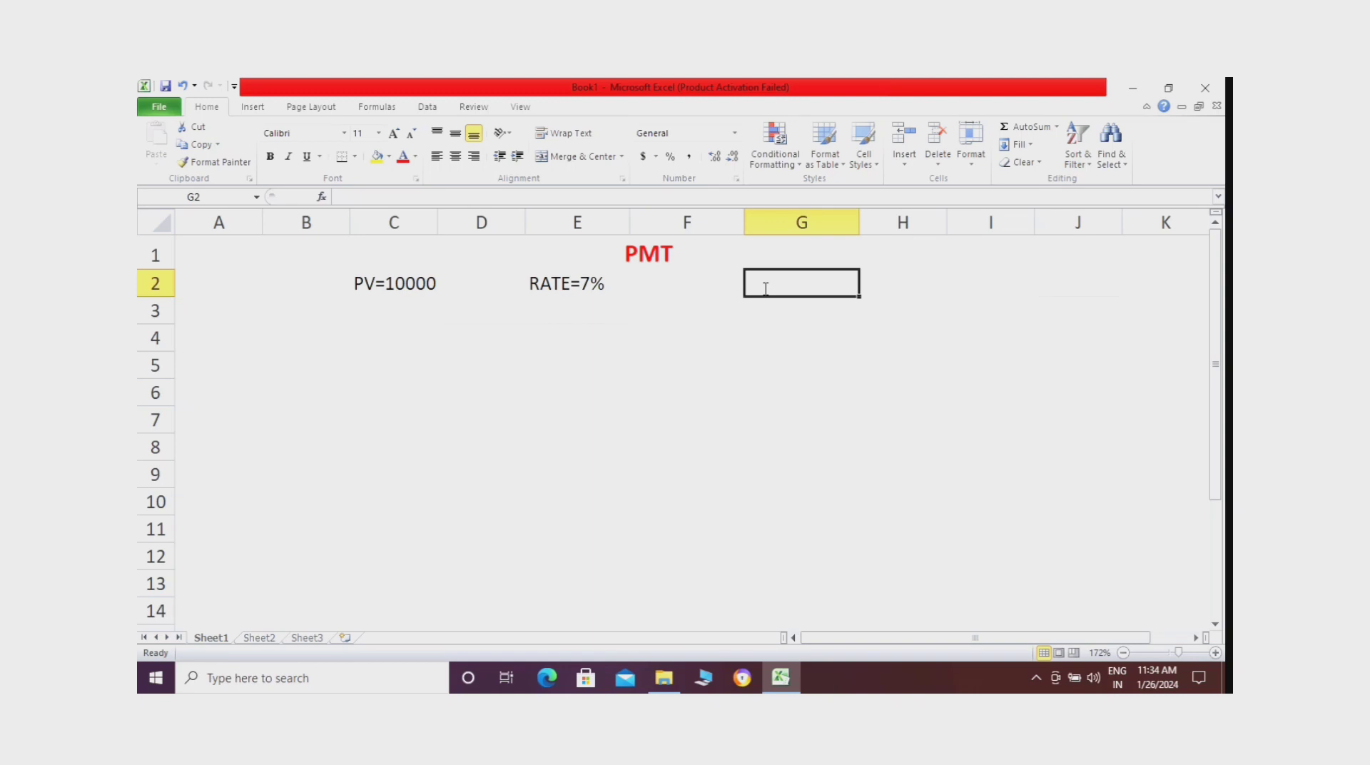
text(NPER)
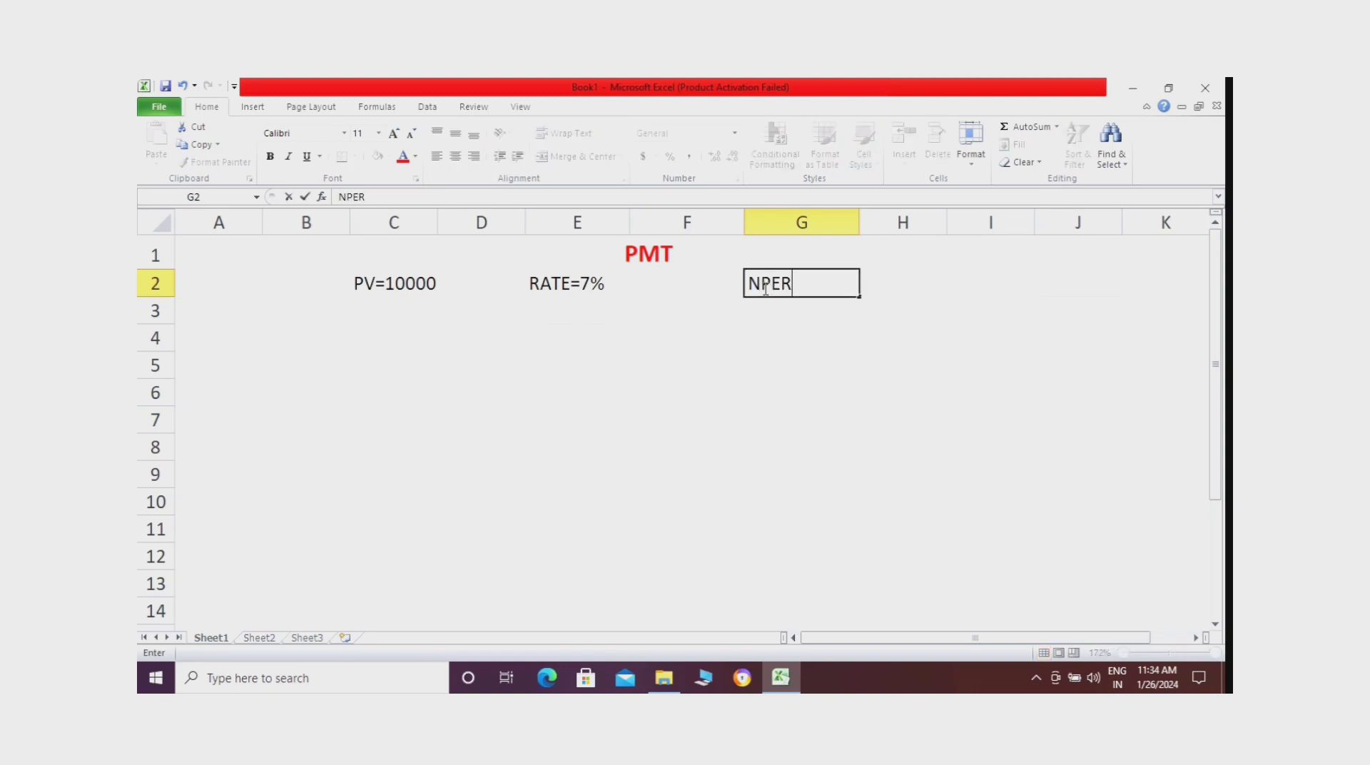
text(=0)
key(BackSpace)
text(10 MONTH)
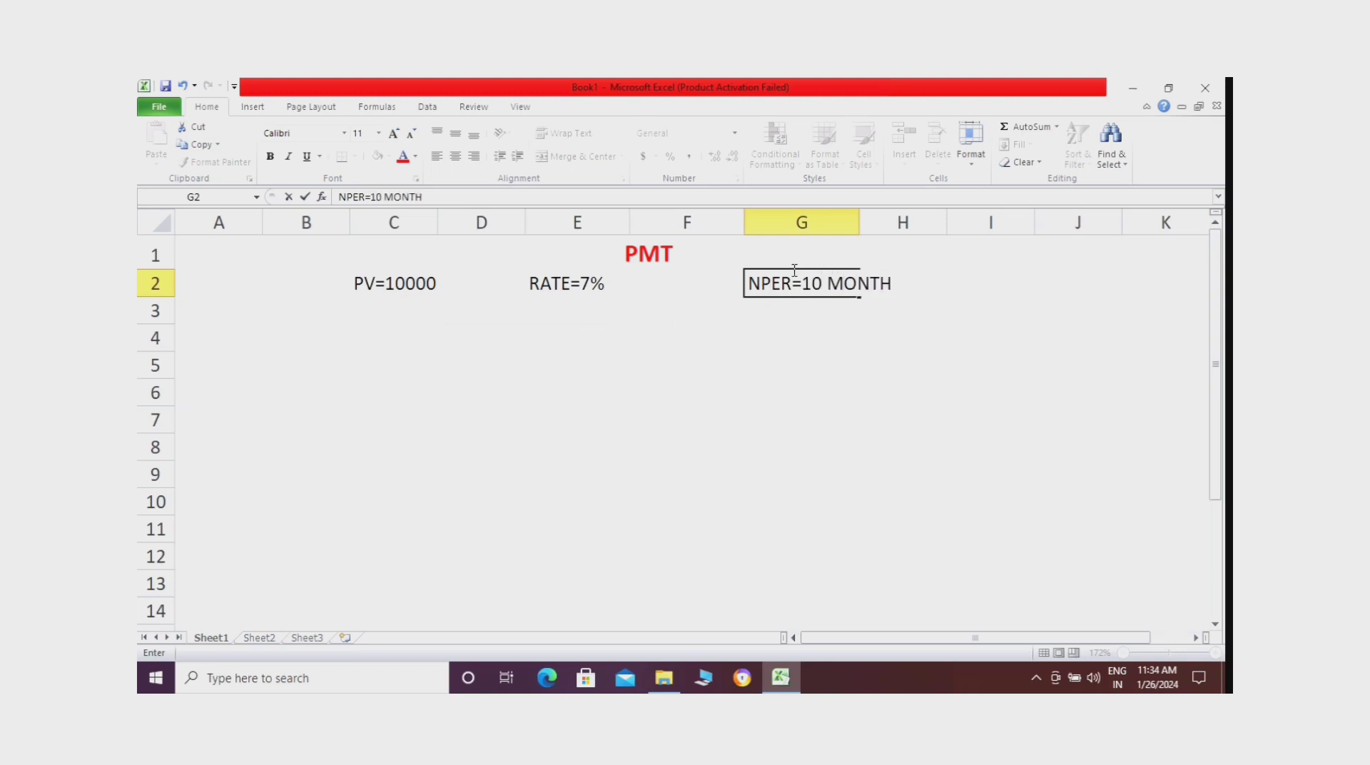
click(853, 224)
Calculate the monthly payment in cell E4 with the formula =PMT(7%/12,10,10000).
click(570, 361)
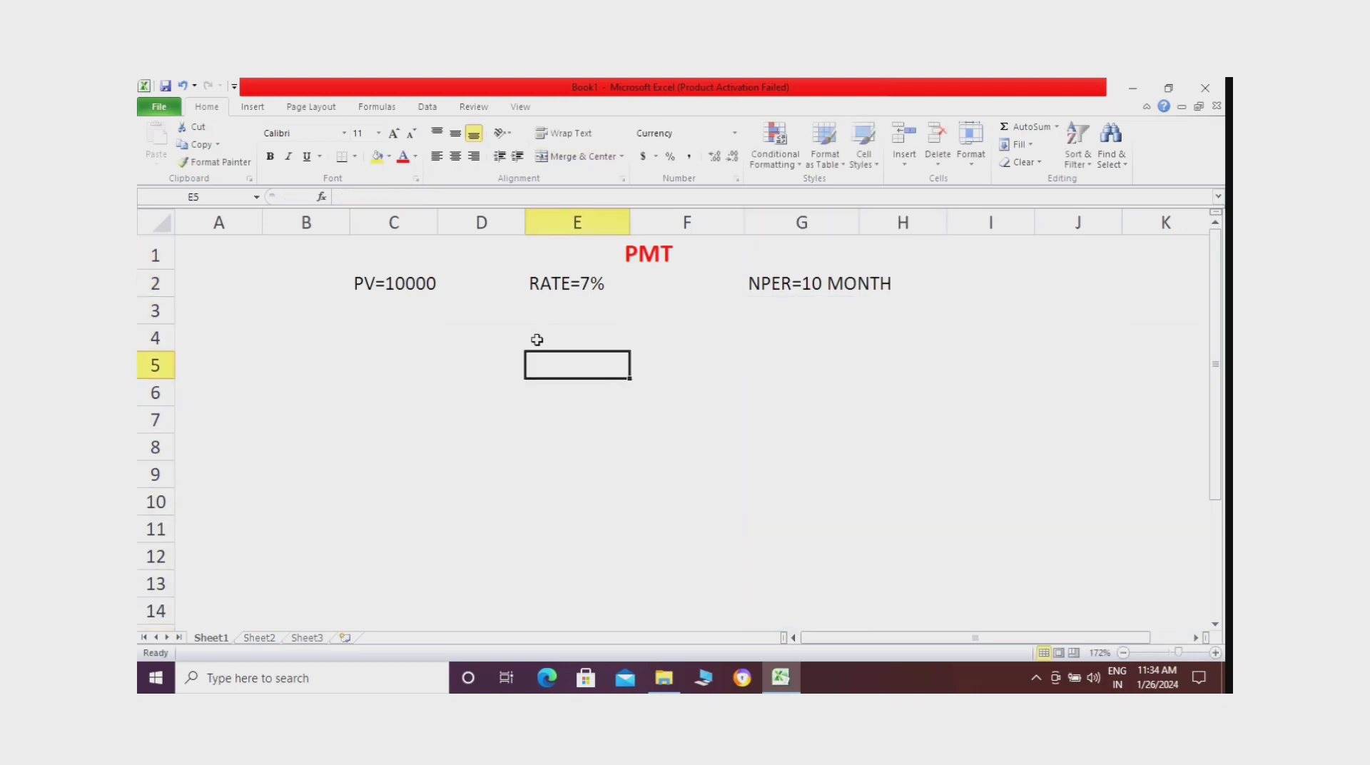
click(550, 337)
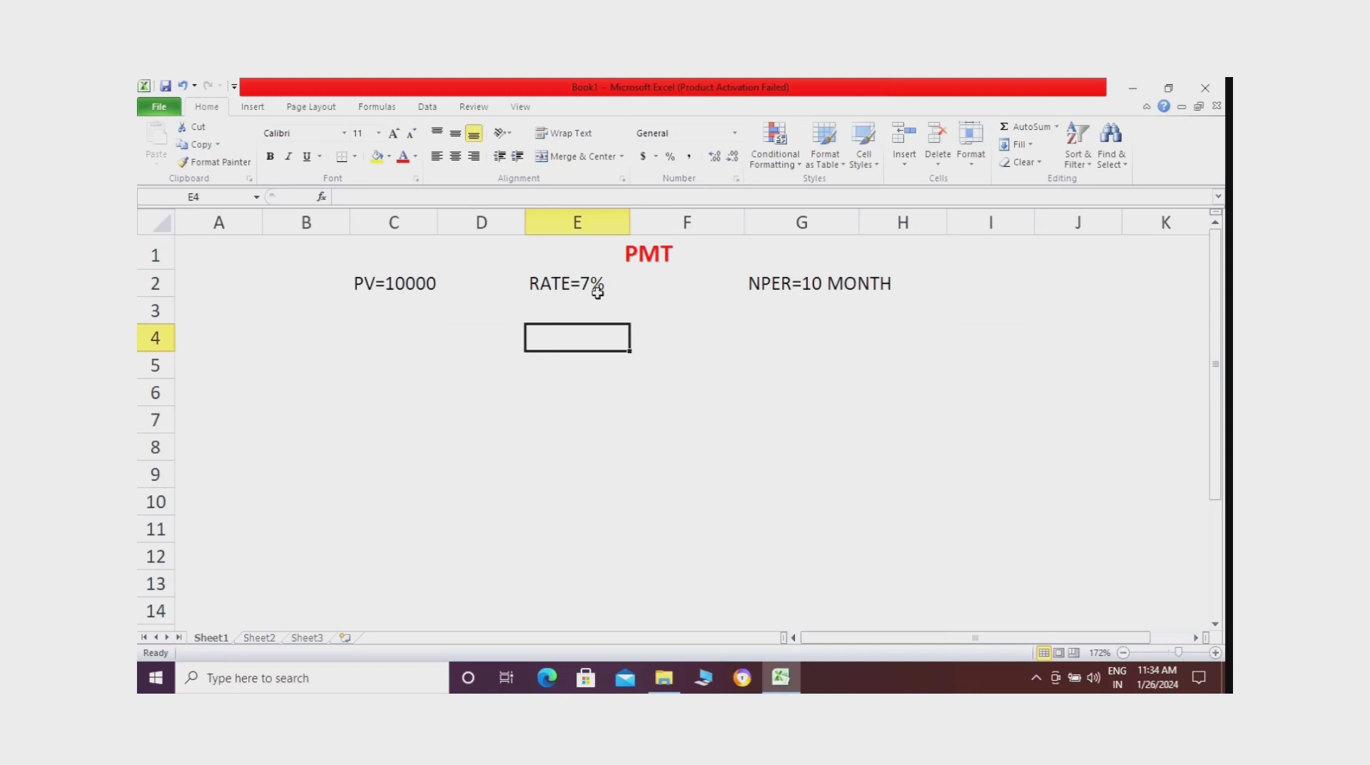
double_click(609, 330)
text(=P)
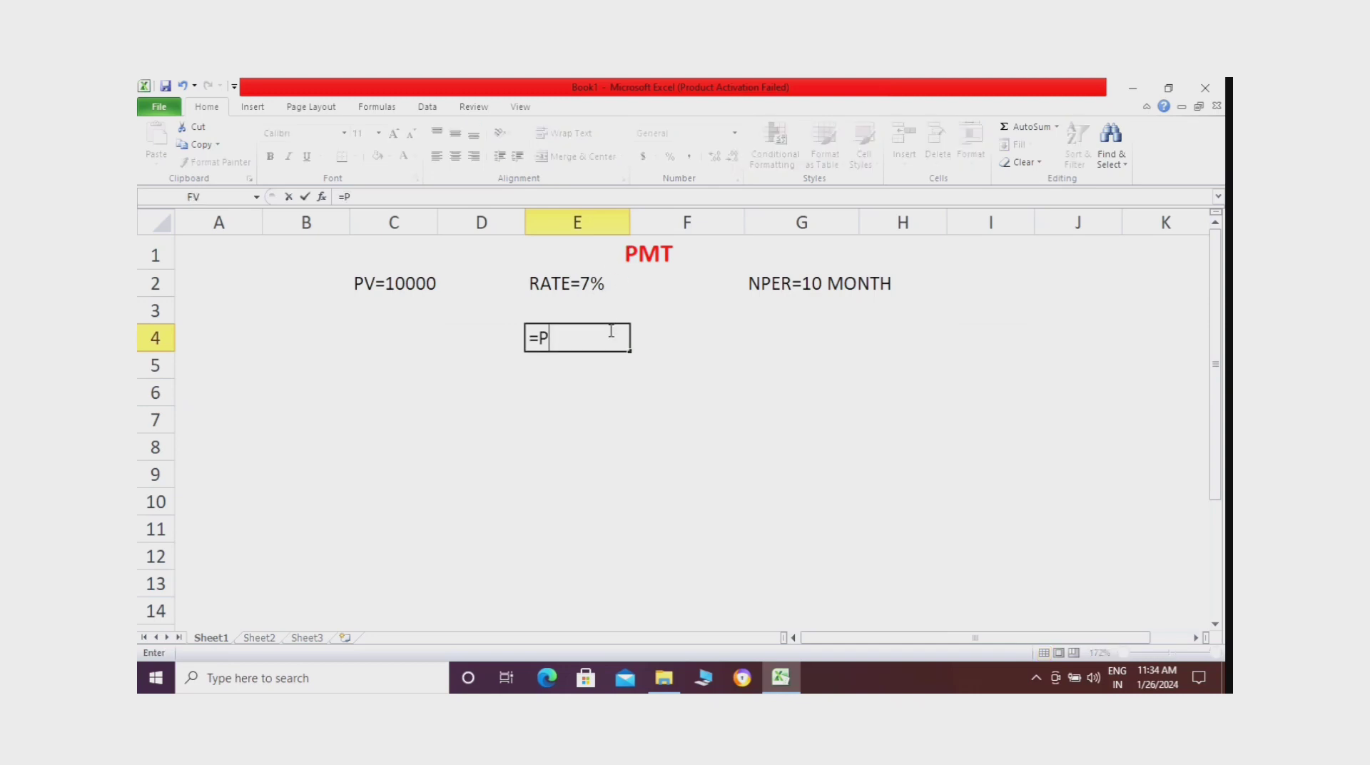
text(MT()
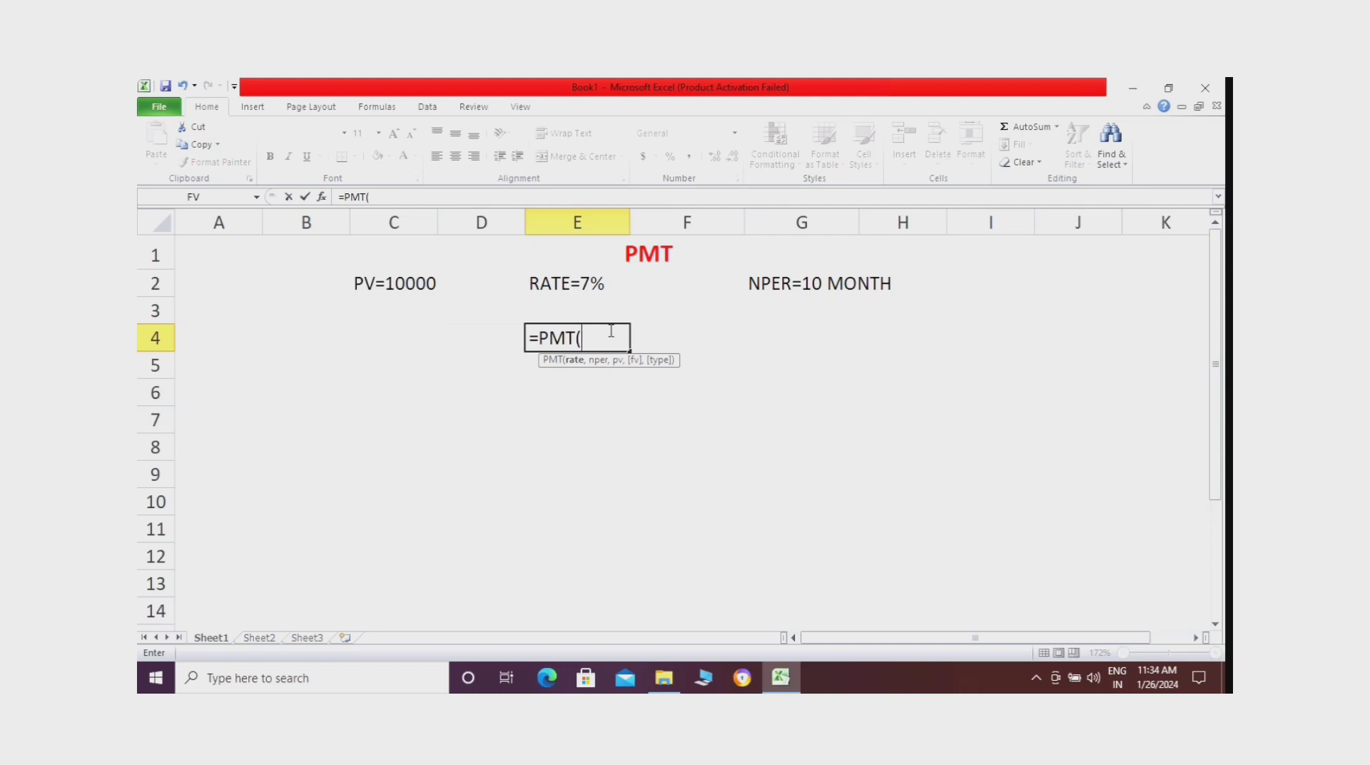
text(7%/12)
text(,10,)
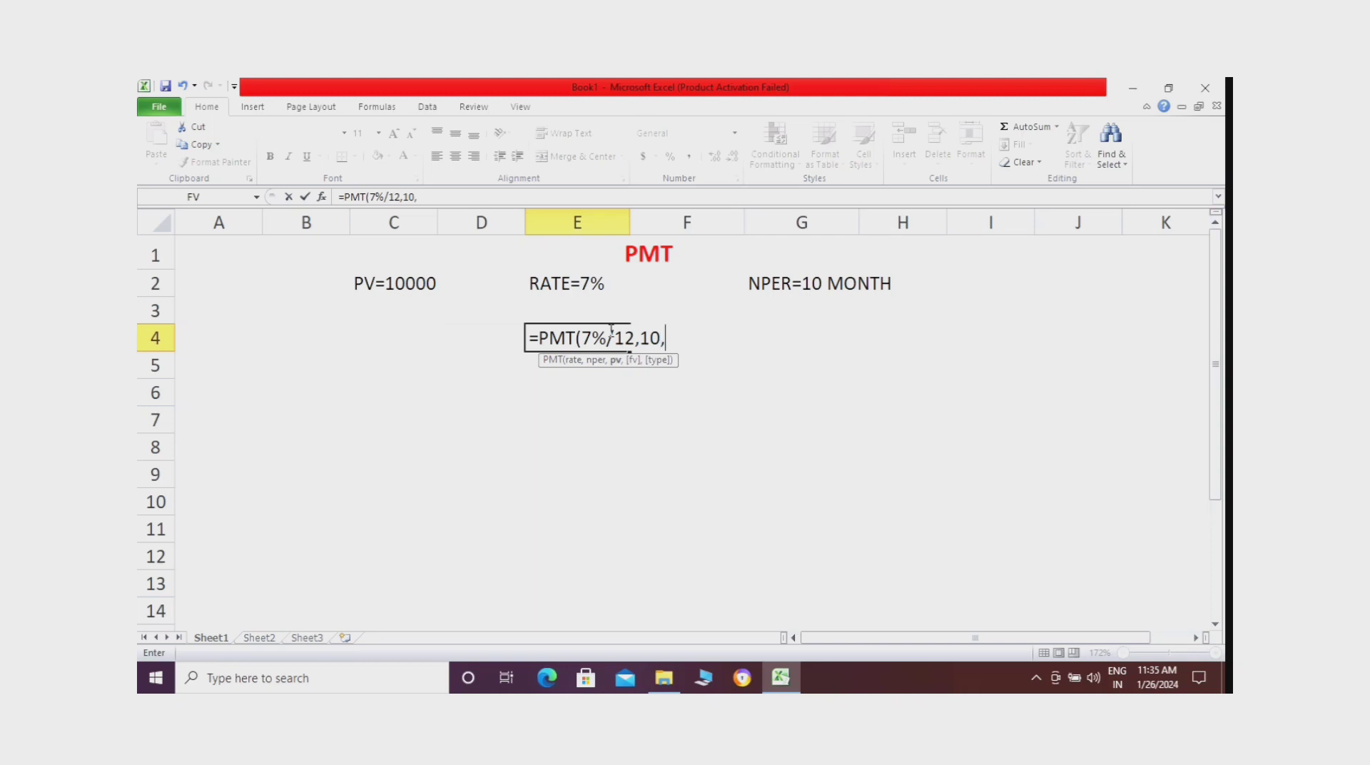
text(10000))
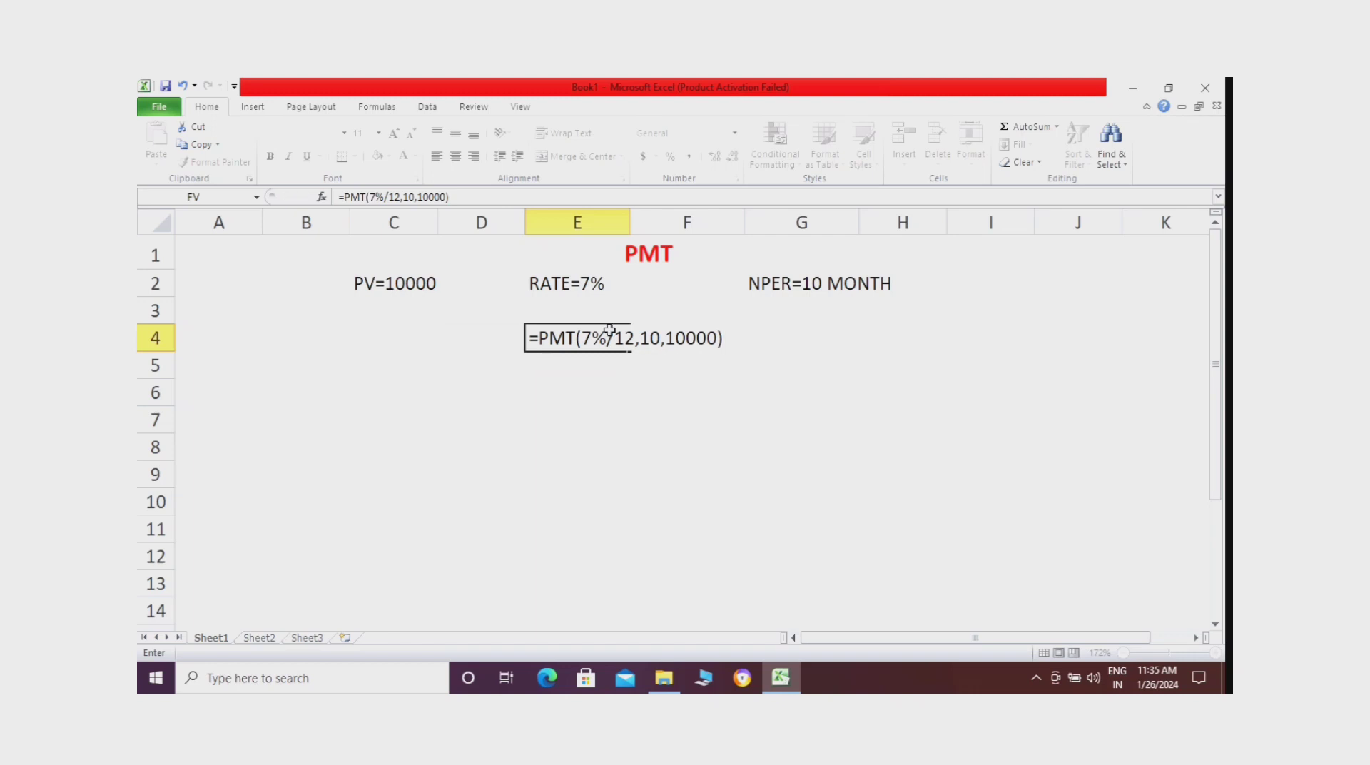
key(Return)
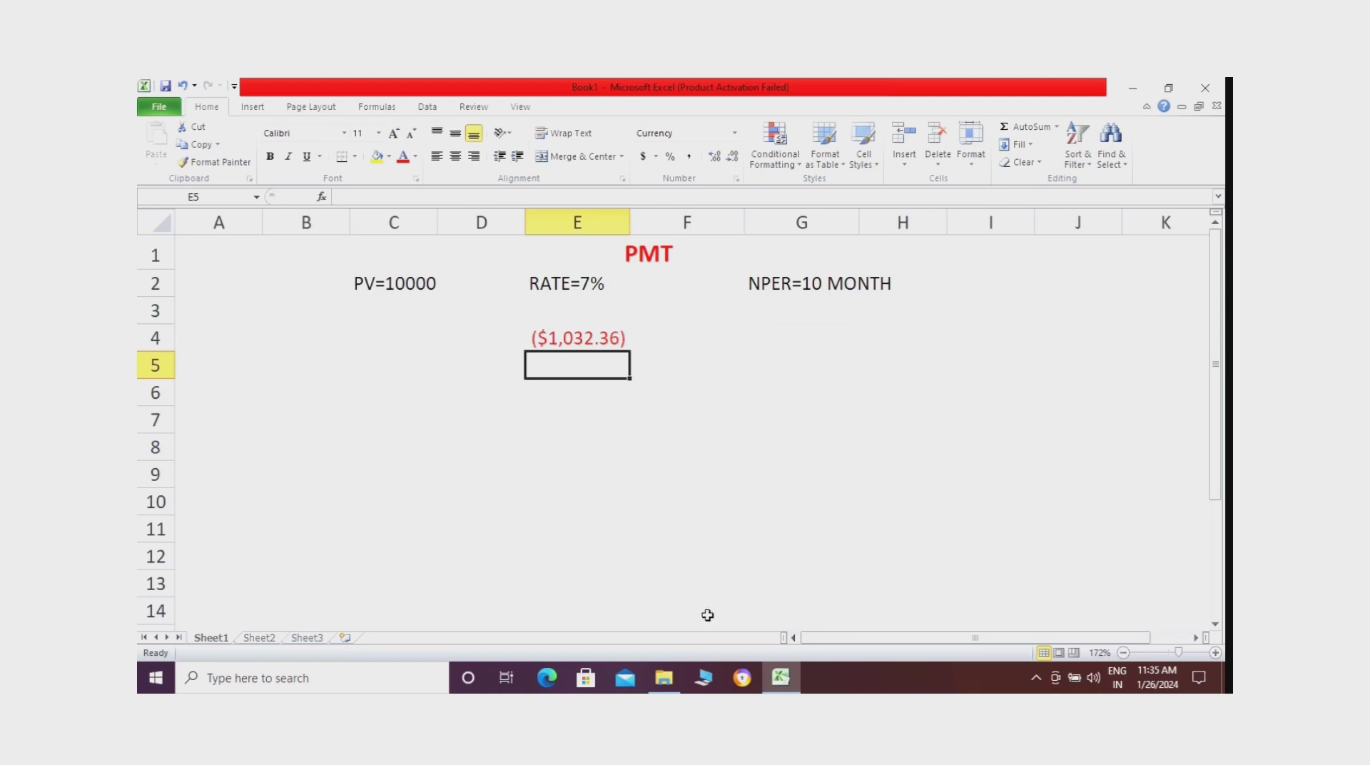
click(713, 677)
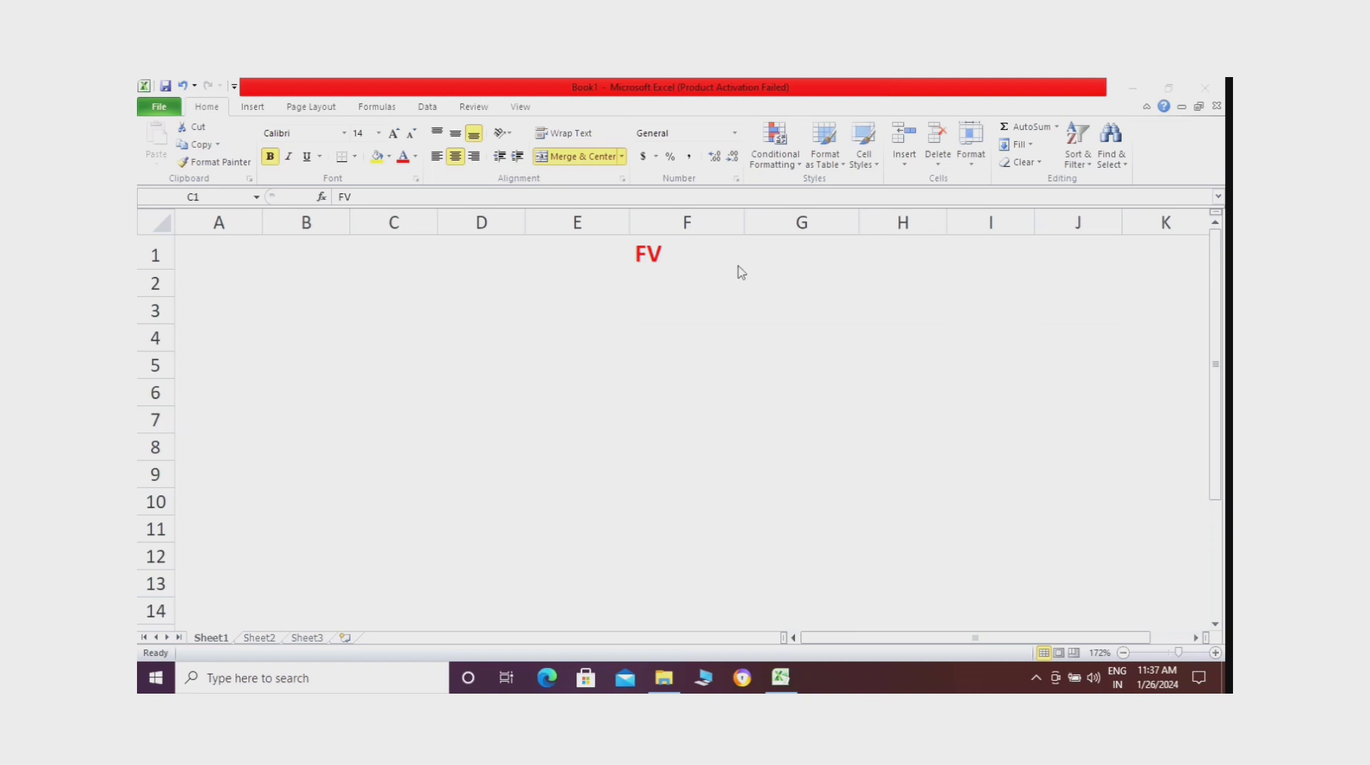
Under the FV heading, enter the labels RATE=8% in cell C2 and NPER=1 in cell E2.
click(420, 289)
text(RAT)
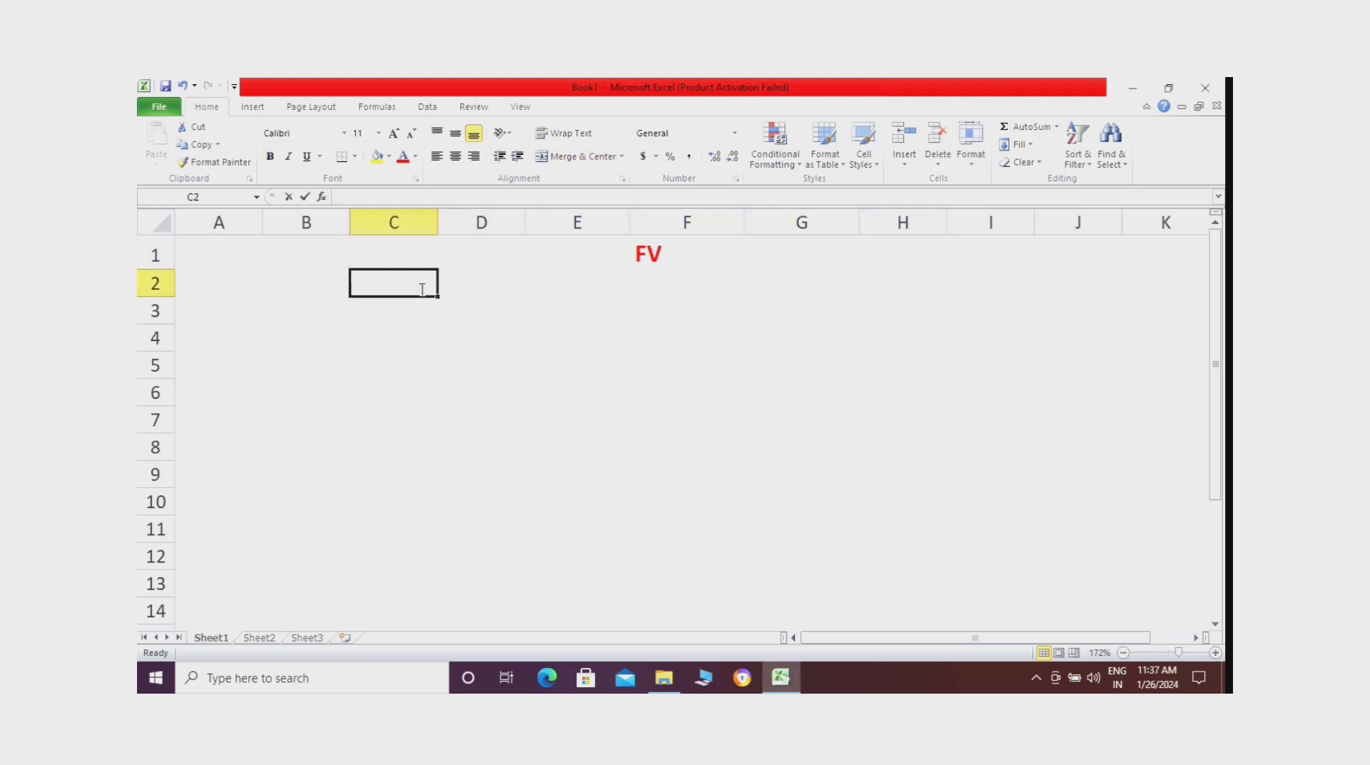
text(E=)
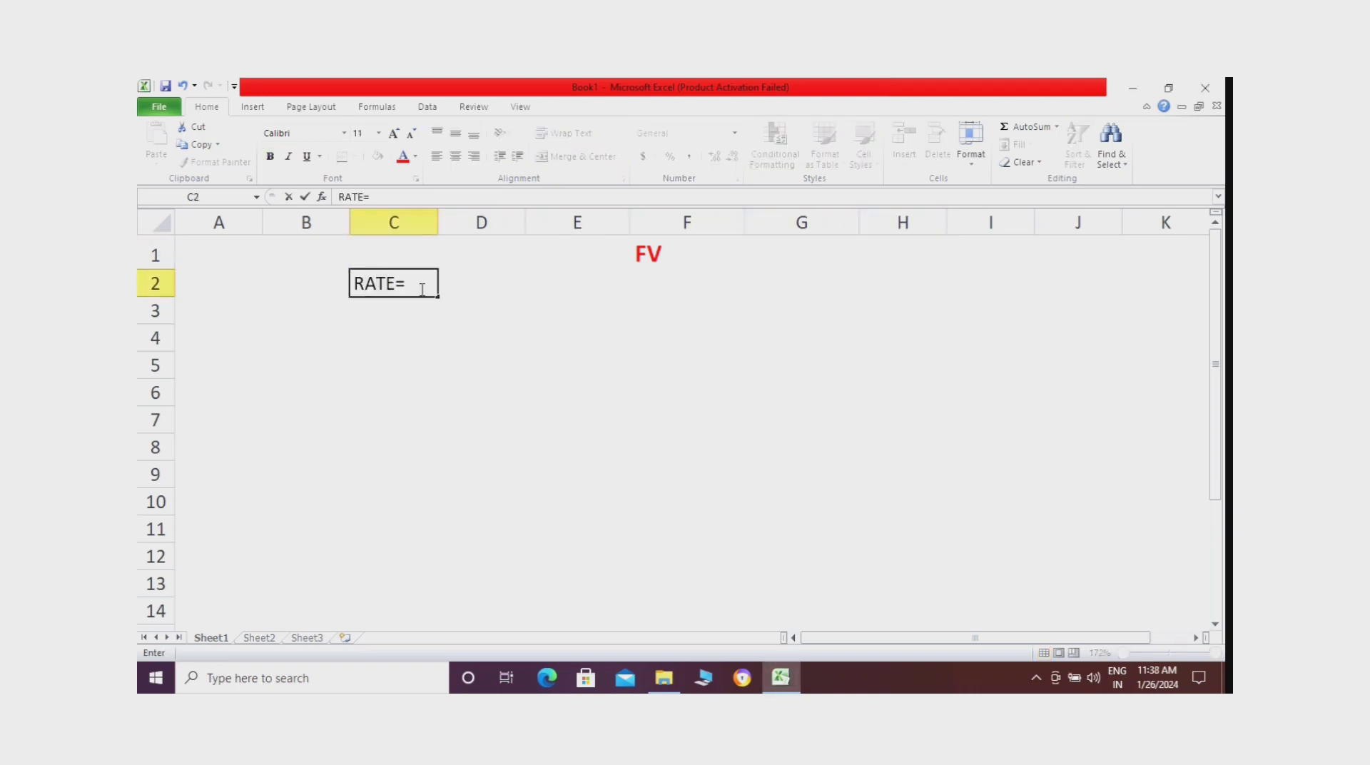
text(8%)
click(562, 293)
text(N)
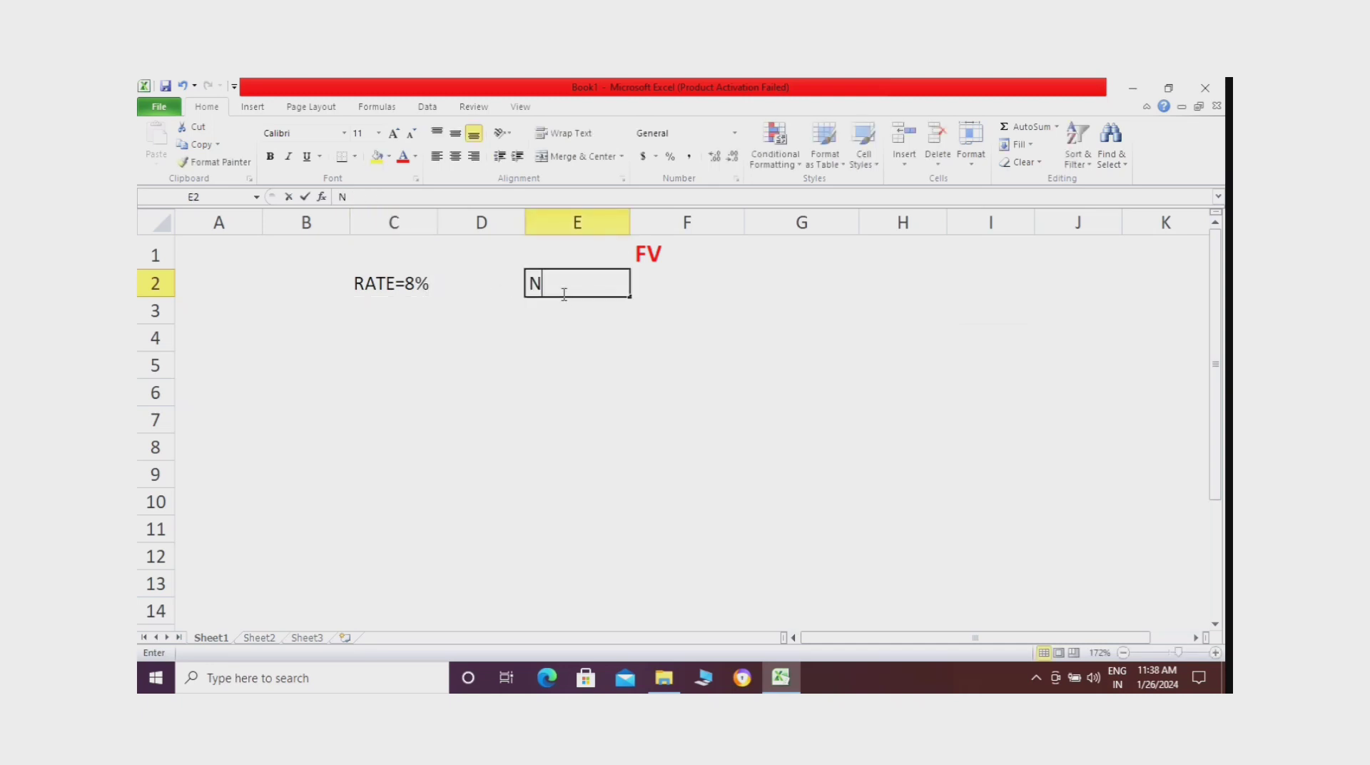
text(PER)
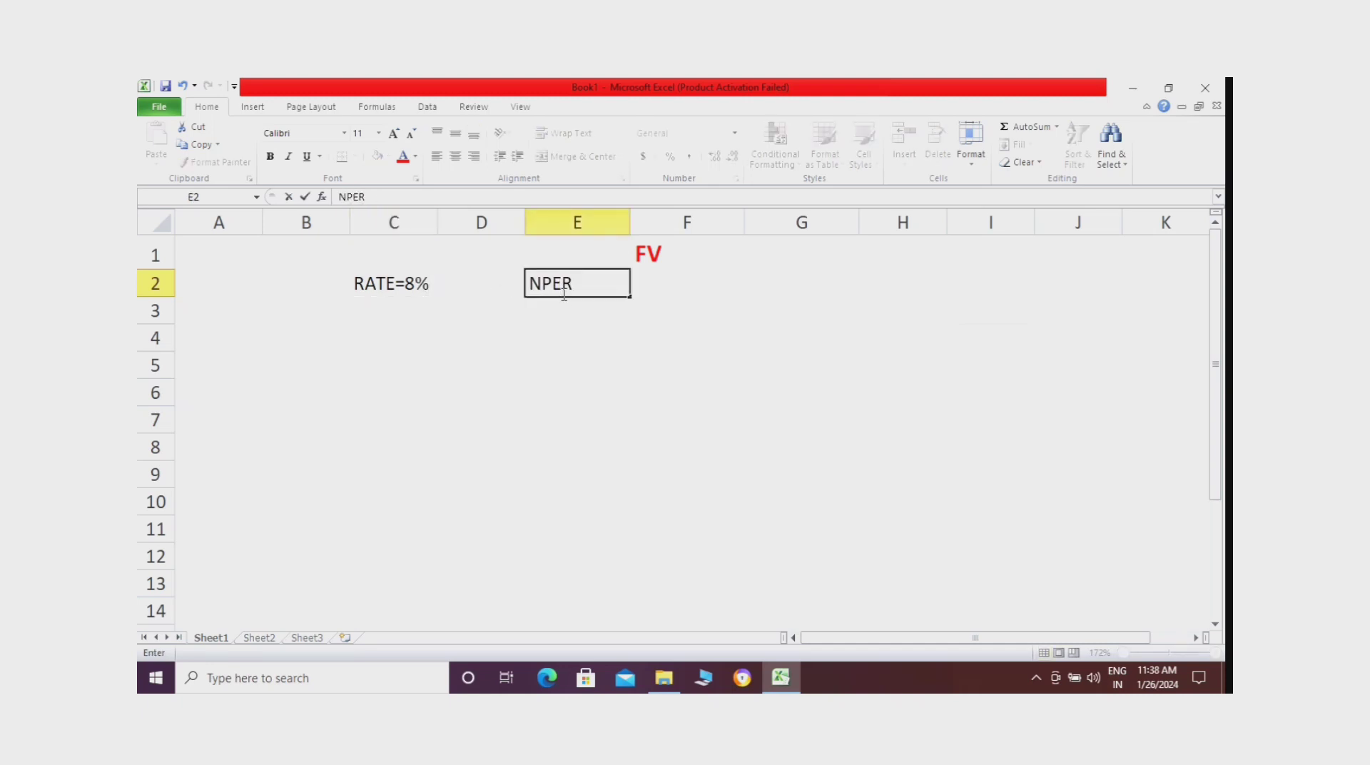
text(=1)
Enter the labels PV=100000 in cell G2 and PMT=0 in cell E4.
click(771, 283)
text(P)
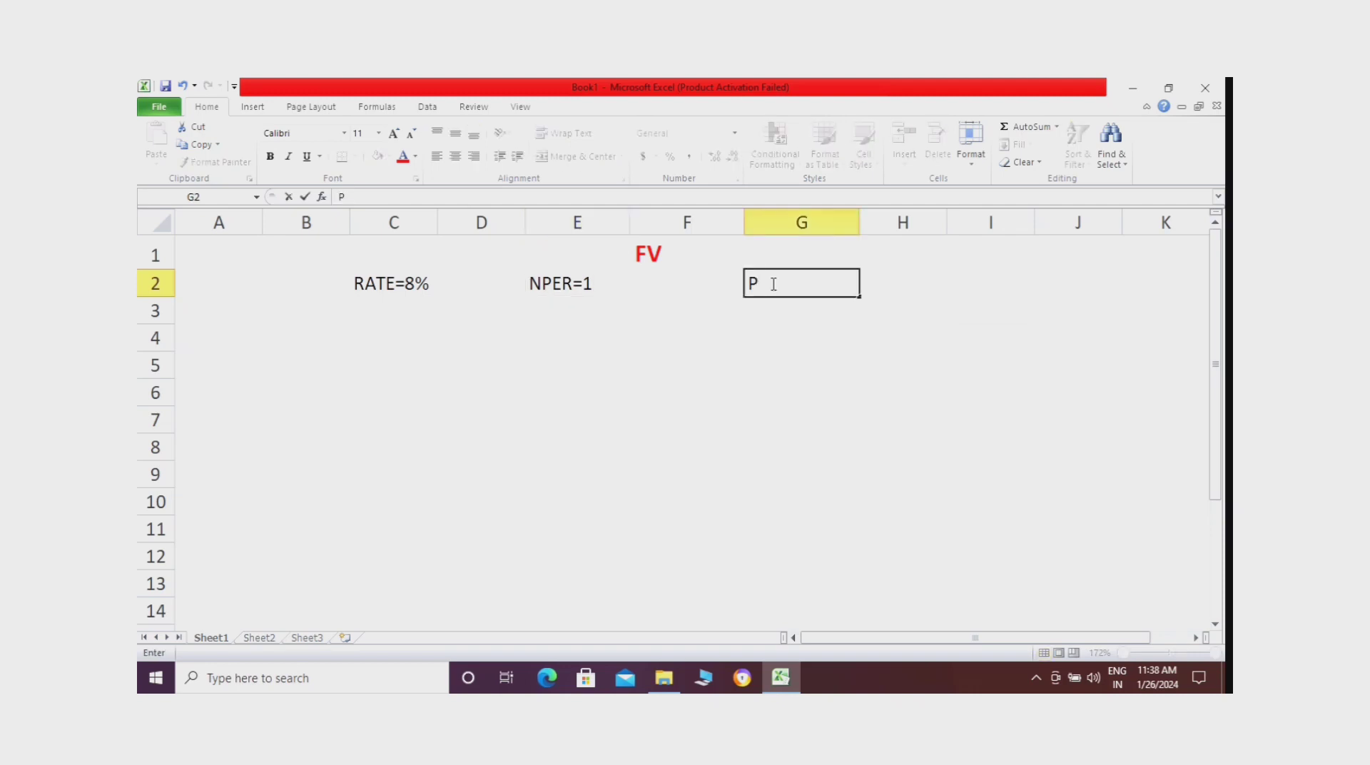
text(V=100000)
click(610, 339)
double_click(611, 338)
text(PMT)
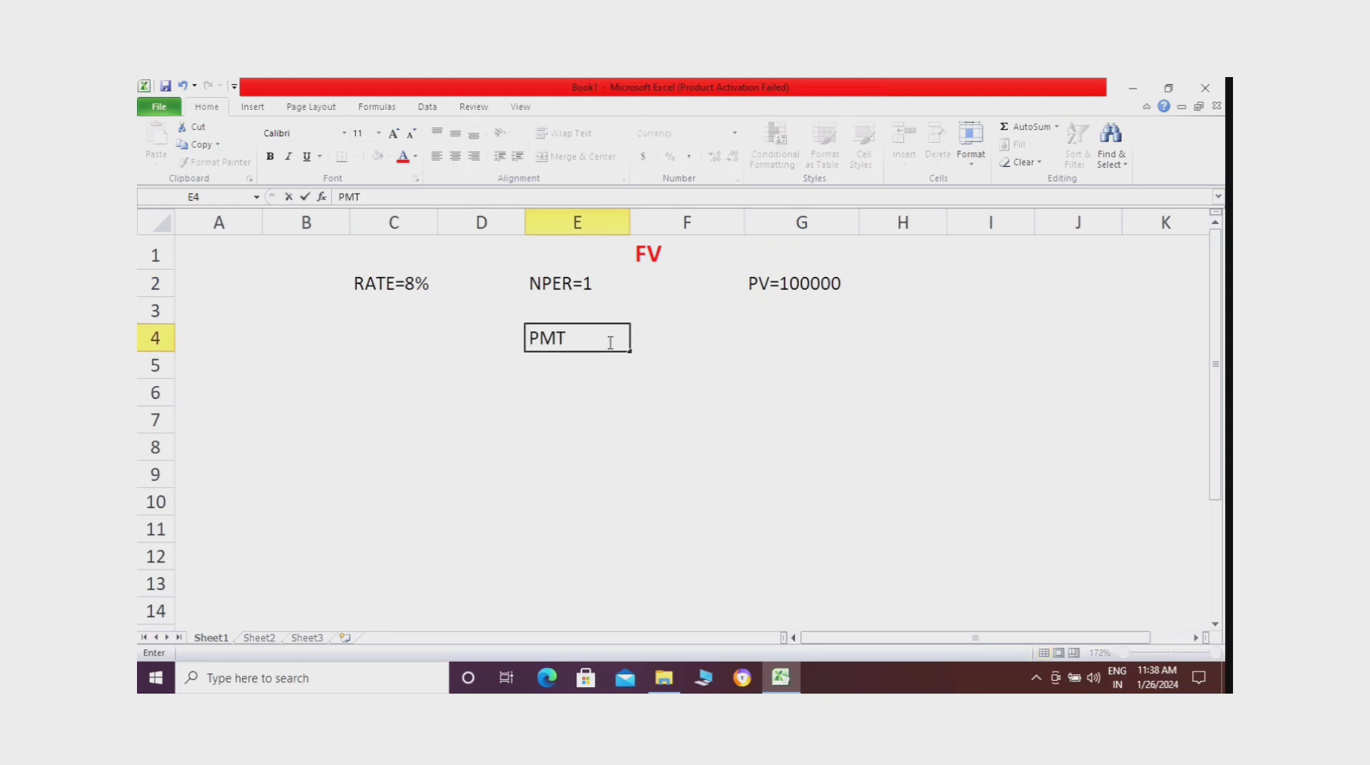
text(=)
text(0)
Calculate the future value in cell E6 with the formula =FV(8%,1,0,100000).
click(568, 393)
double_click(568, 395)
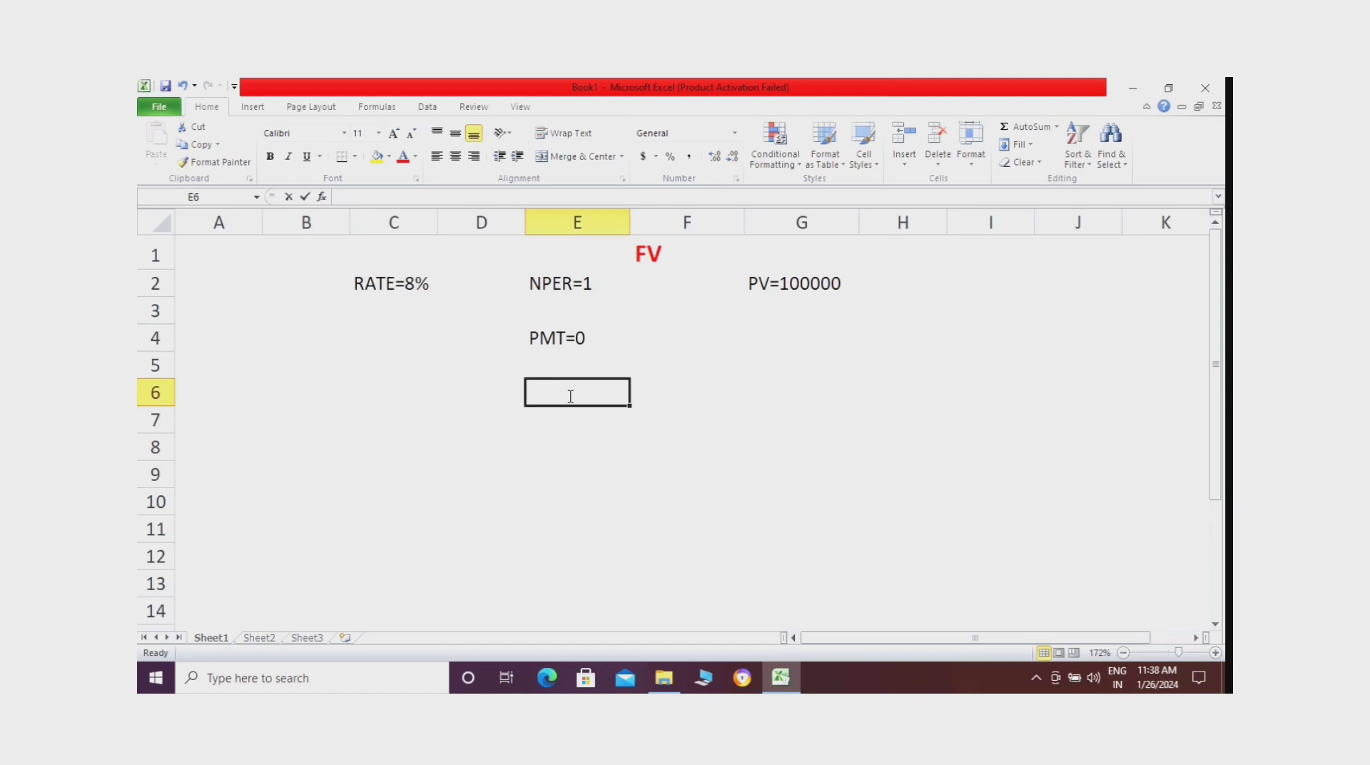
text(=FV)
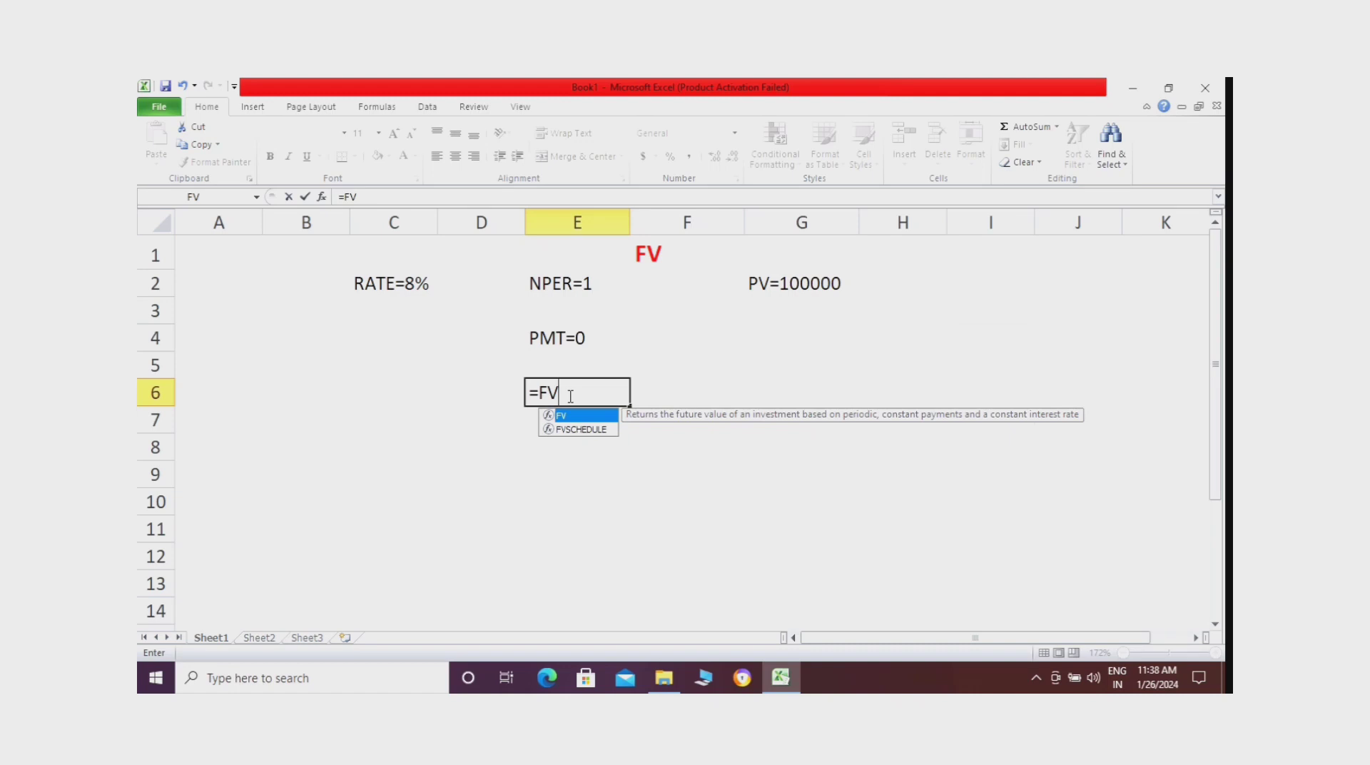
text(()
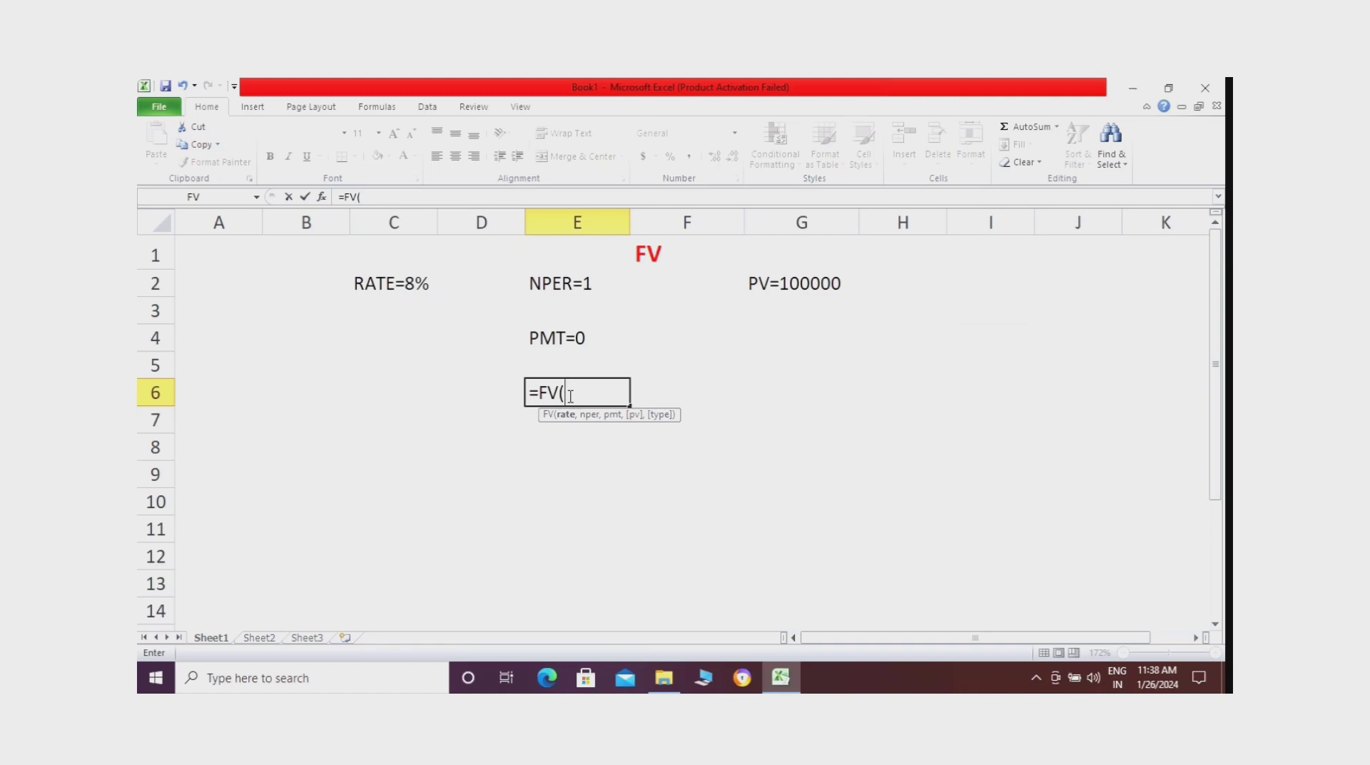
text(8%)
text(,1,0,1)
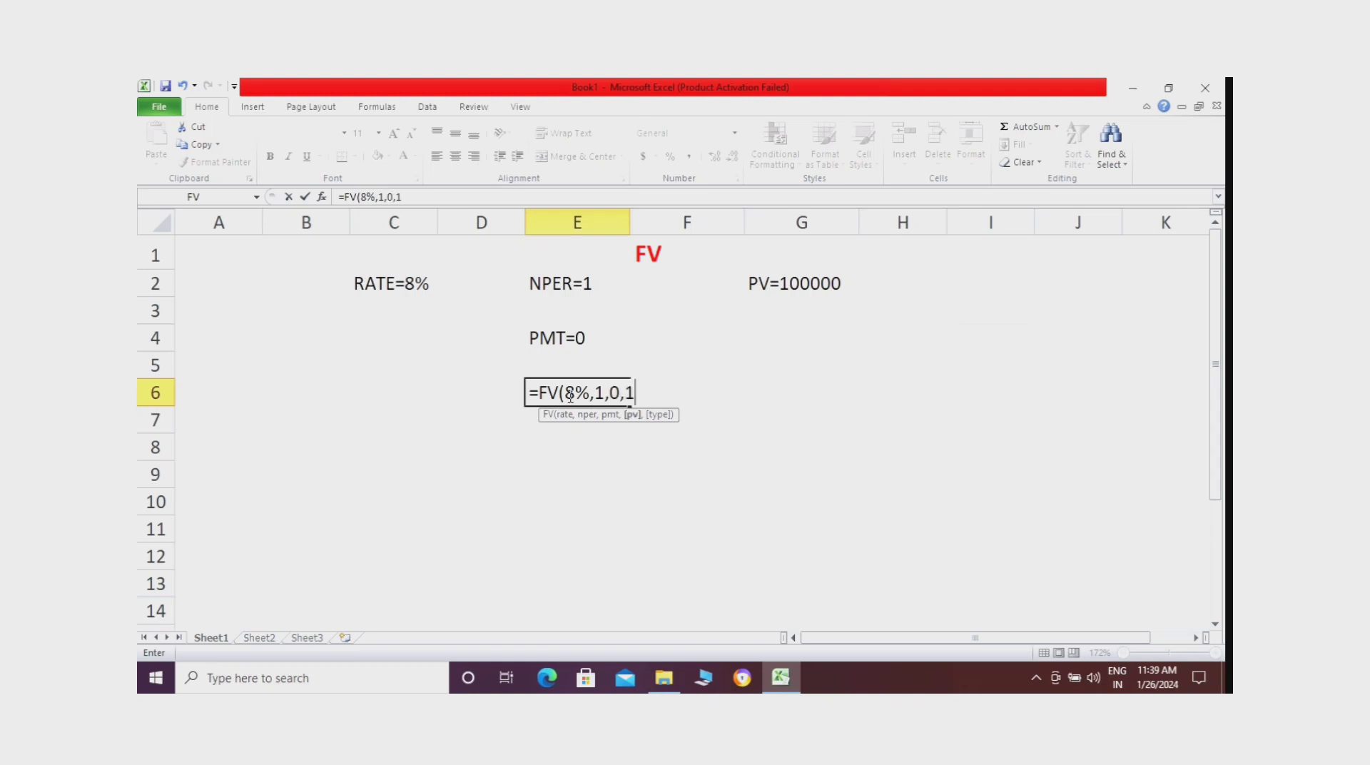
text(00000))
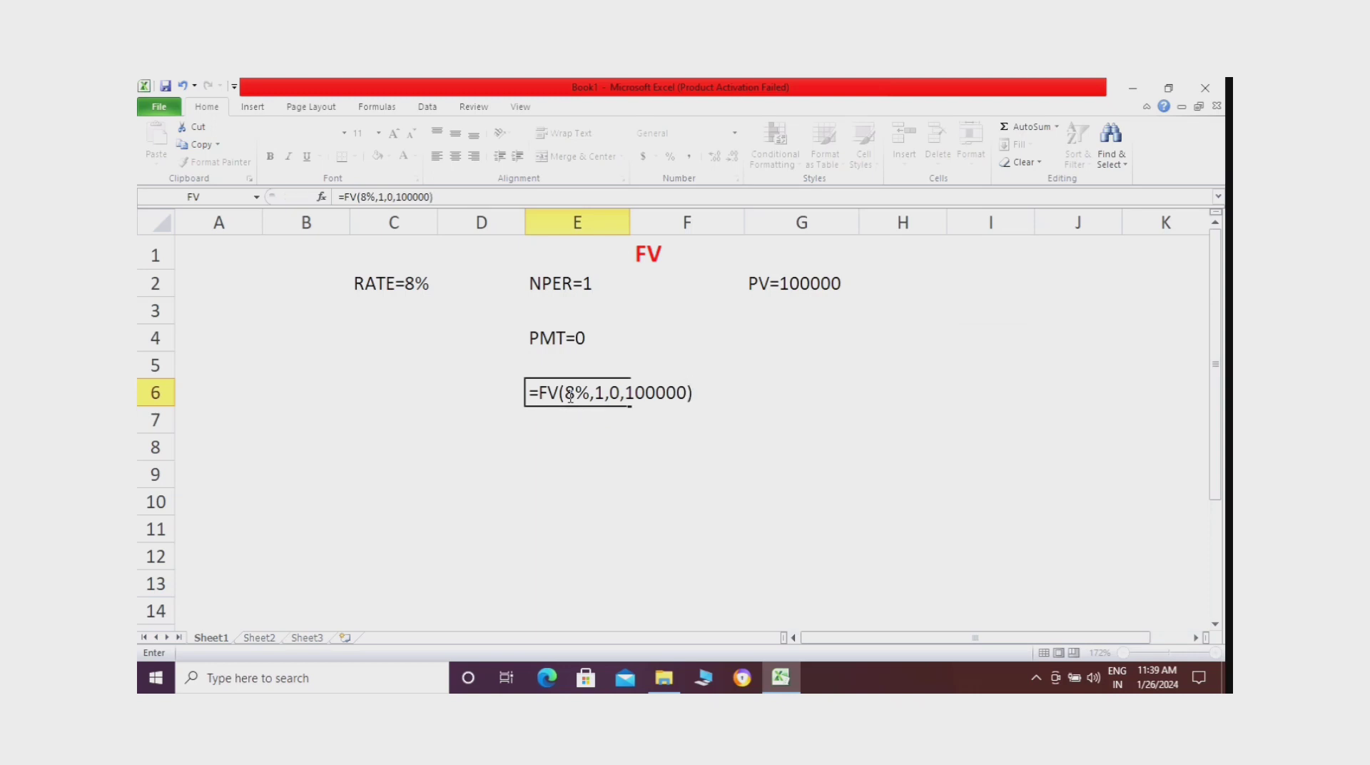
key(Return)
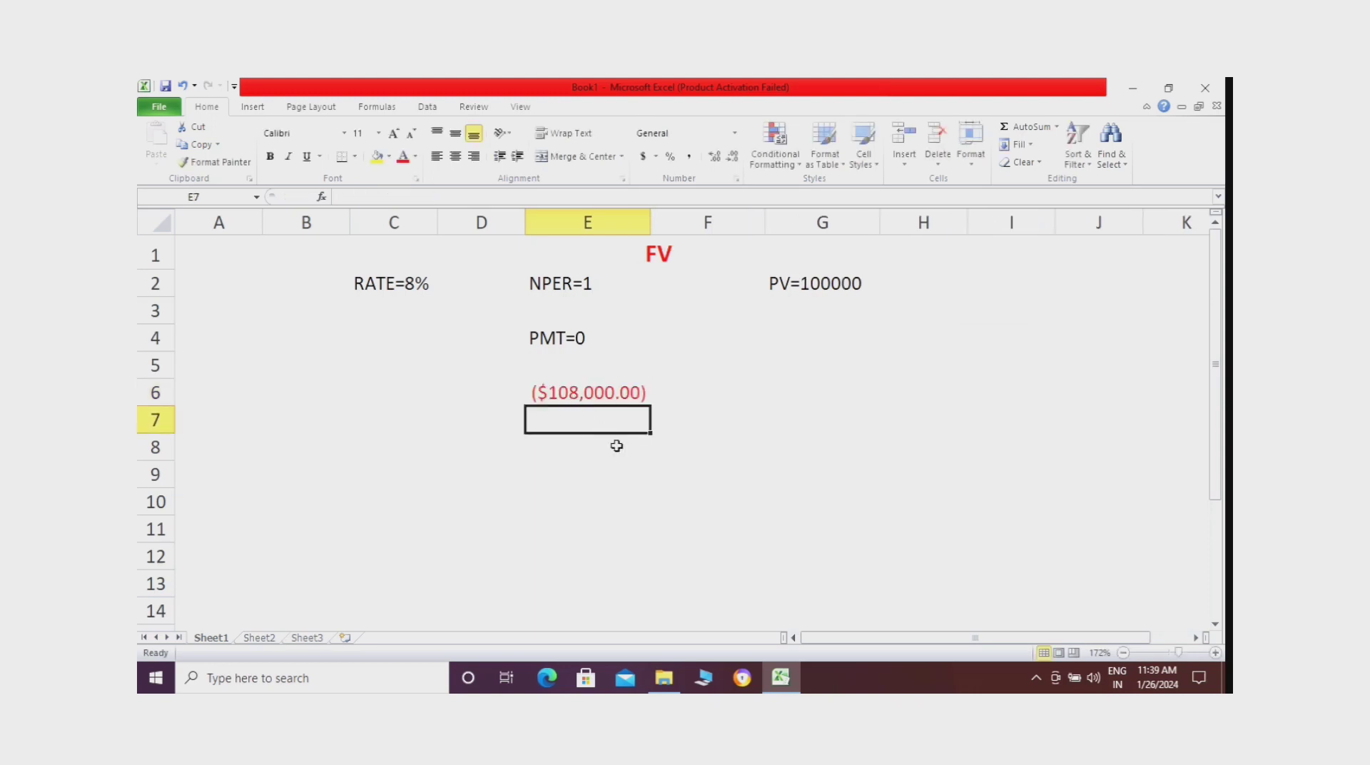